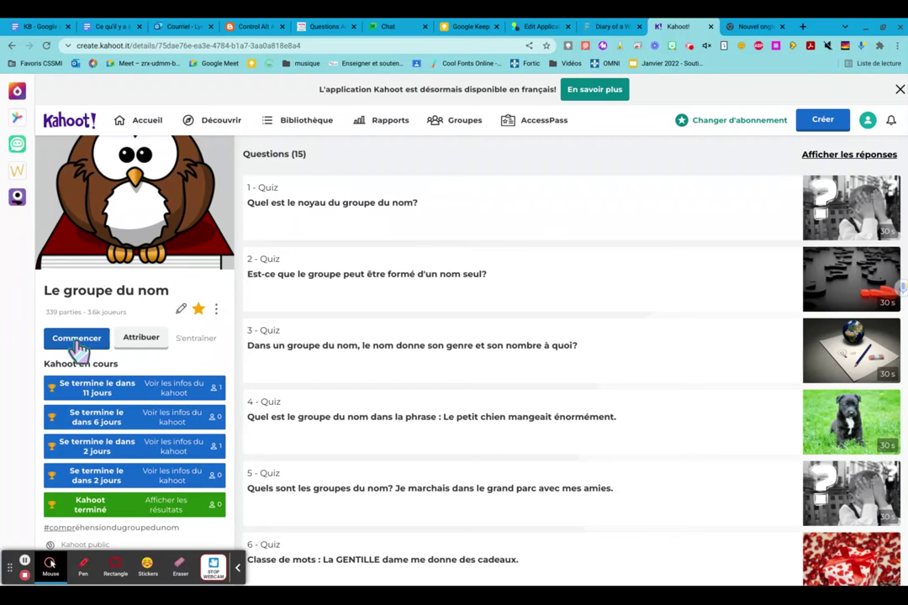
Create a new assigned game of the Le groupe du nom kahoot with the default deadline and options, and copy its invitation URL.
click(141, 338)
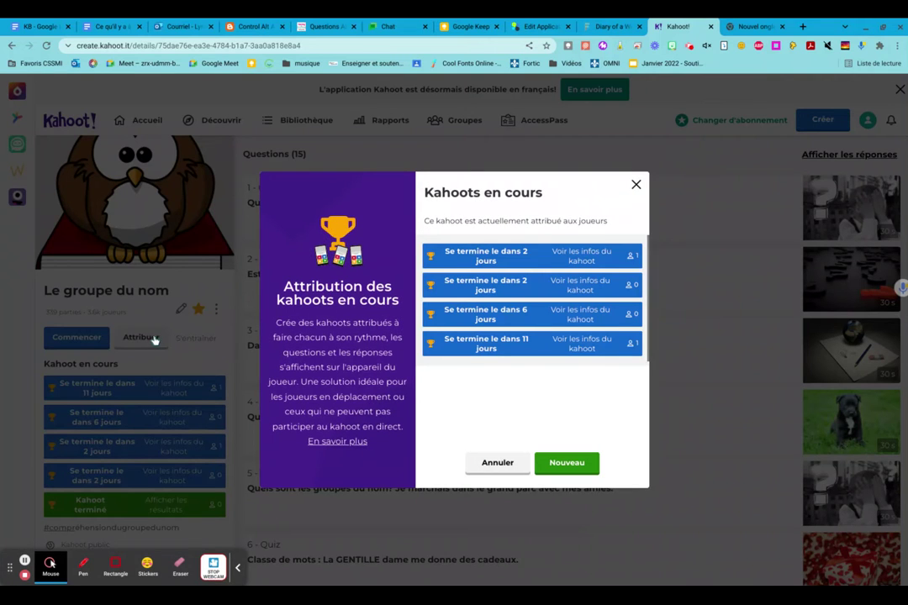
click(575, 464)
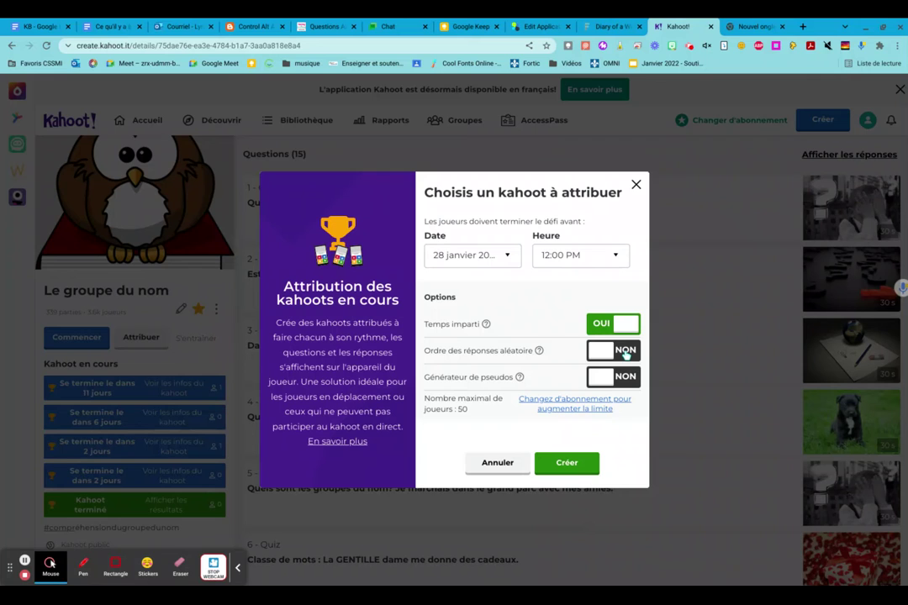
click(567, 467)
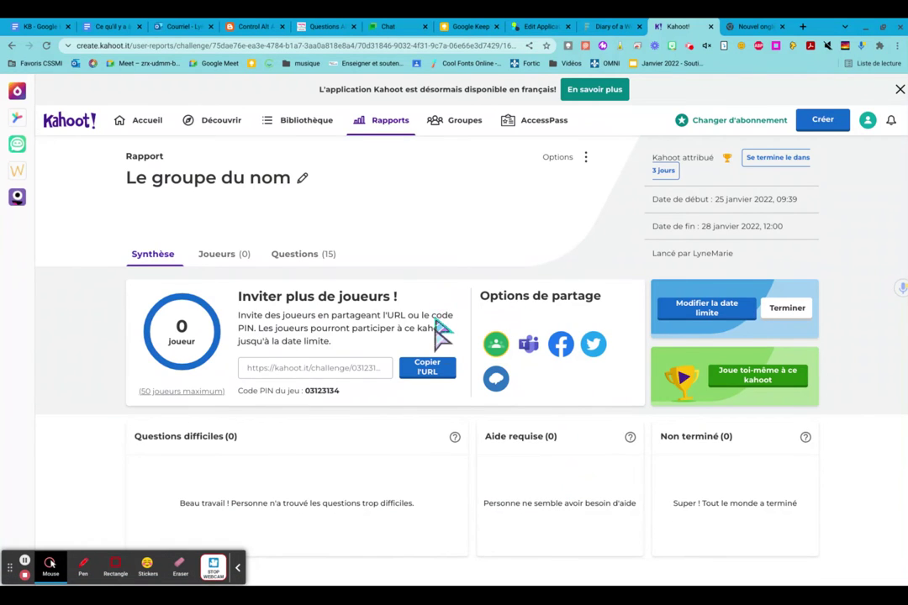
click(426, 370)
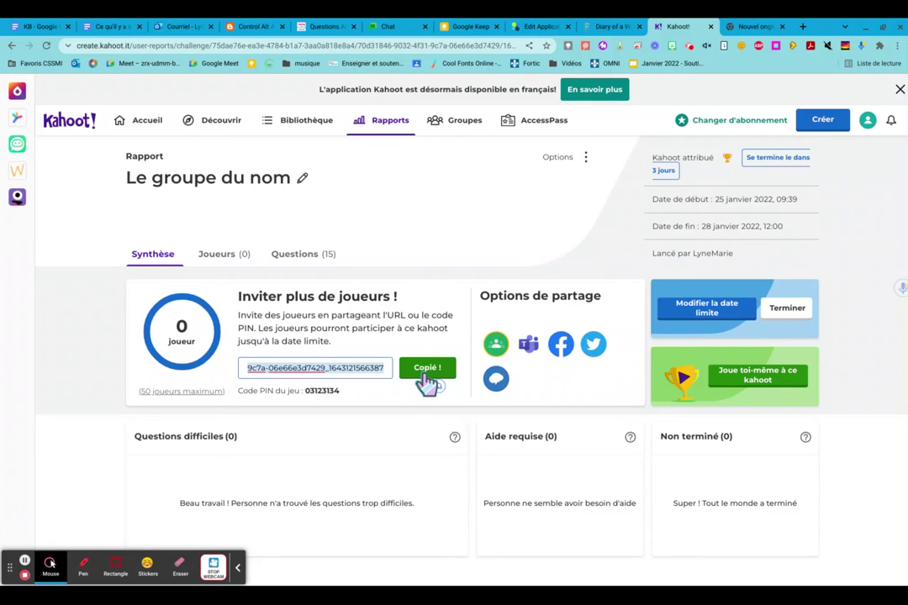
Switch to Google Classroom and open the coursework page (Travaux et devoirs) of the Classe test course.
click(768, 30)
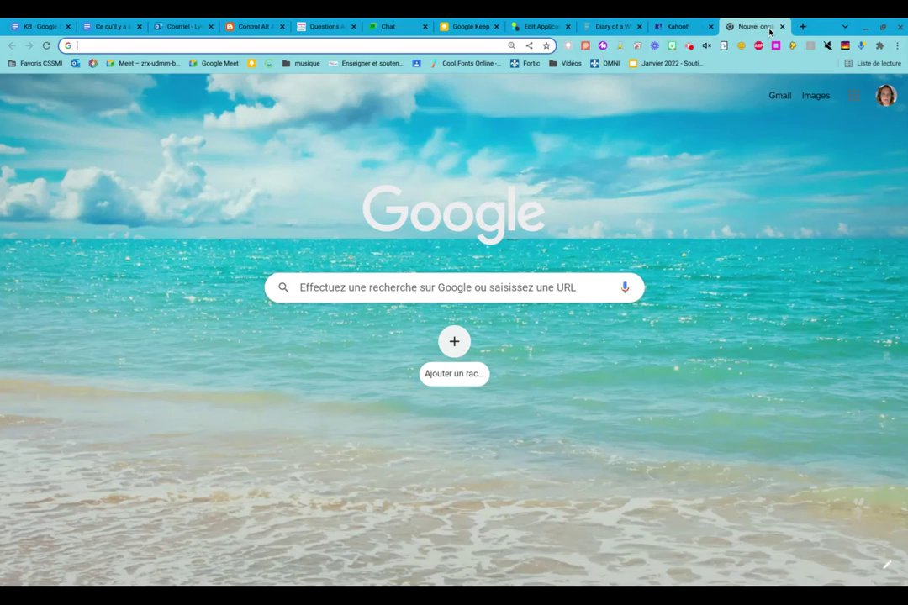
click(858, 96)
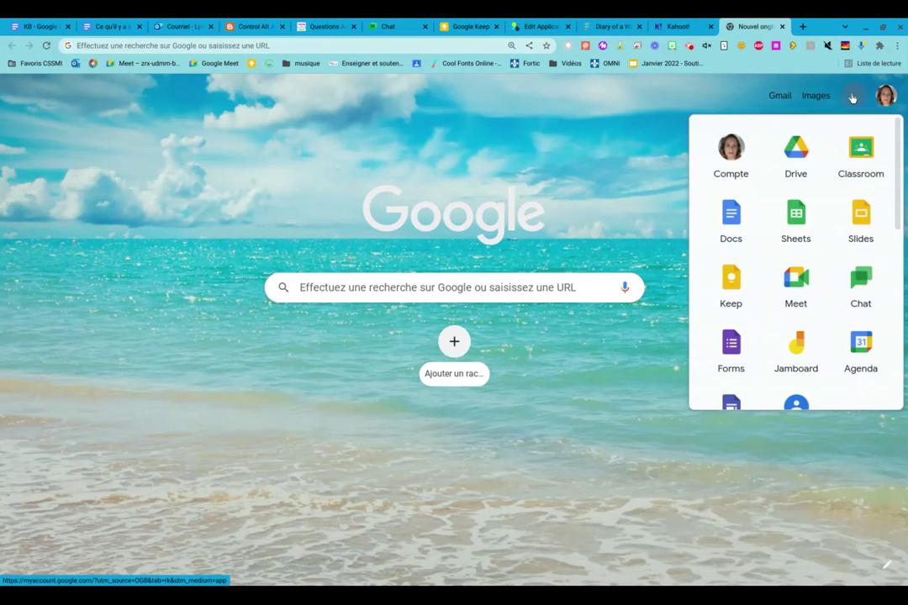
click(864, 168)
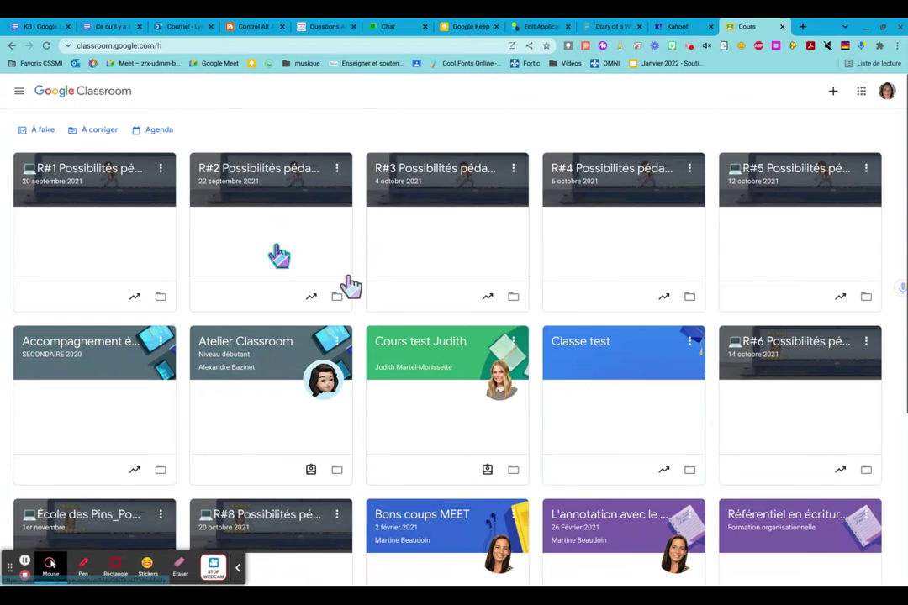
click(596, 346)
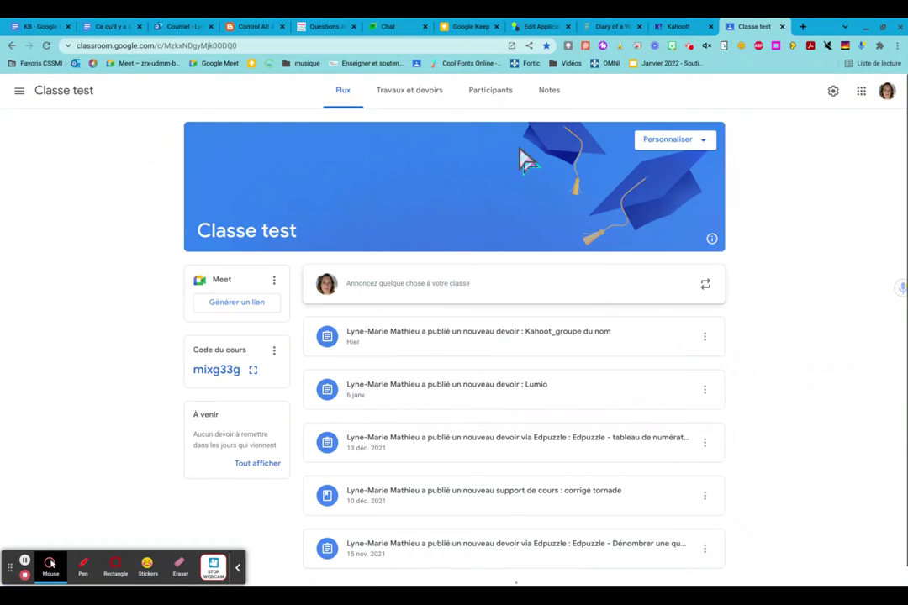
click(429, 94)
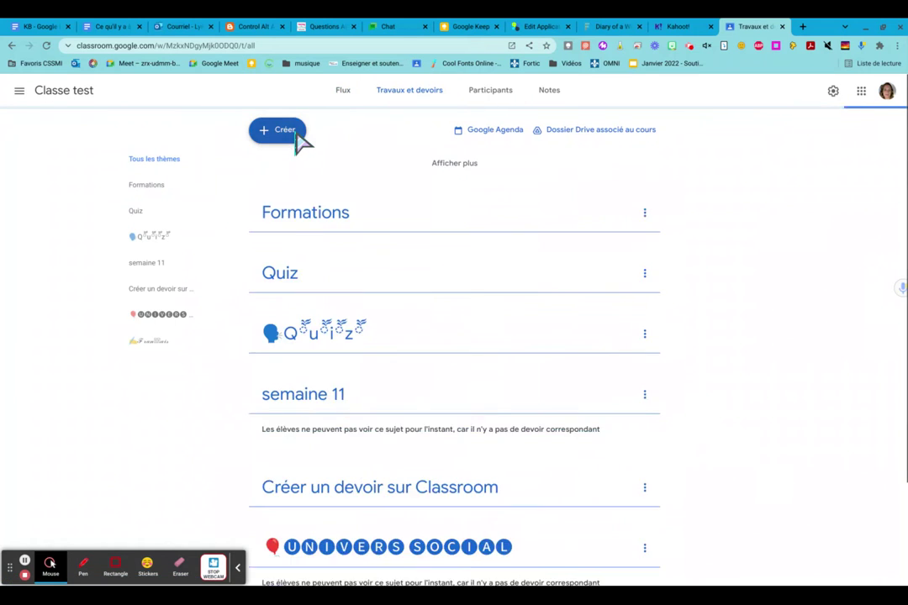
Create a new assignment (Devoir) in Classe test and attach the copied Kahoot link to it.
click(296, 133)
click(311, 165)
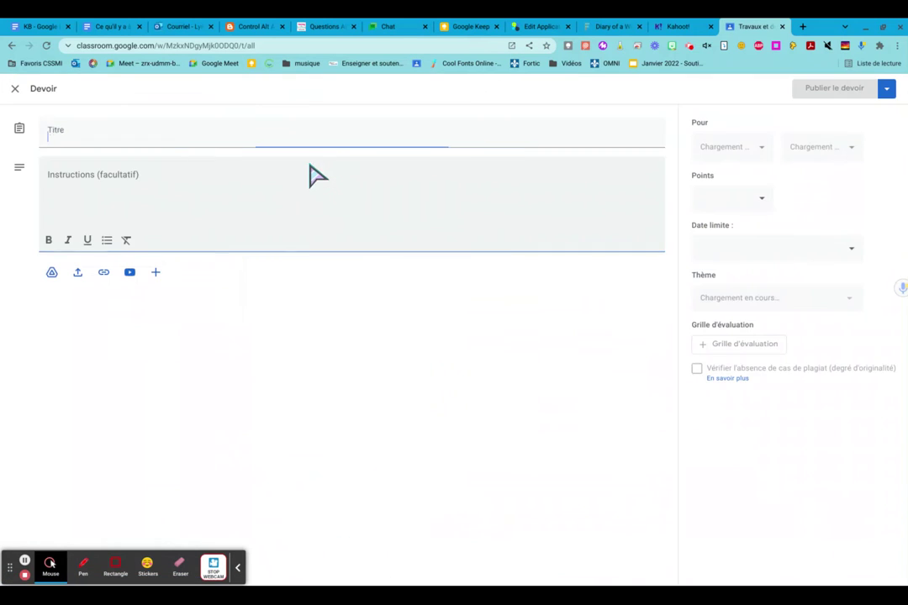
click(104, 281)
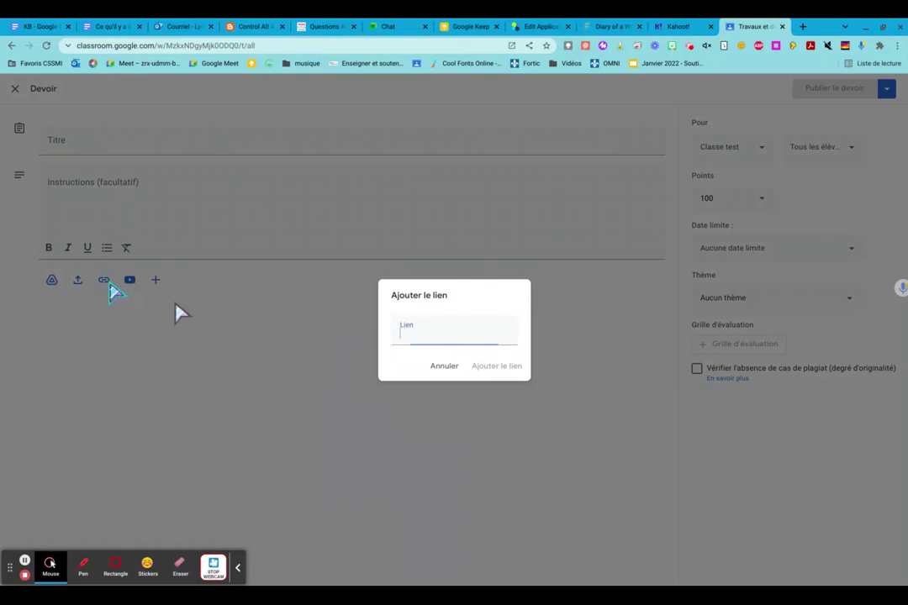
key(ctrl+v)
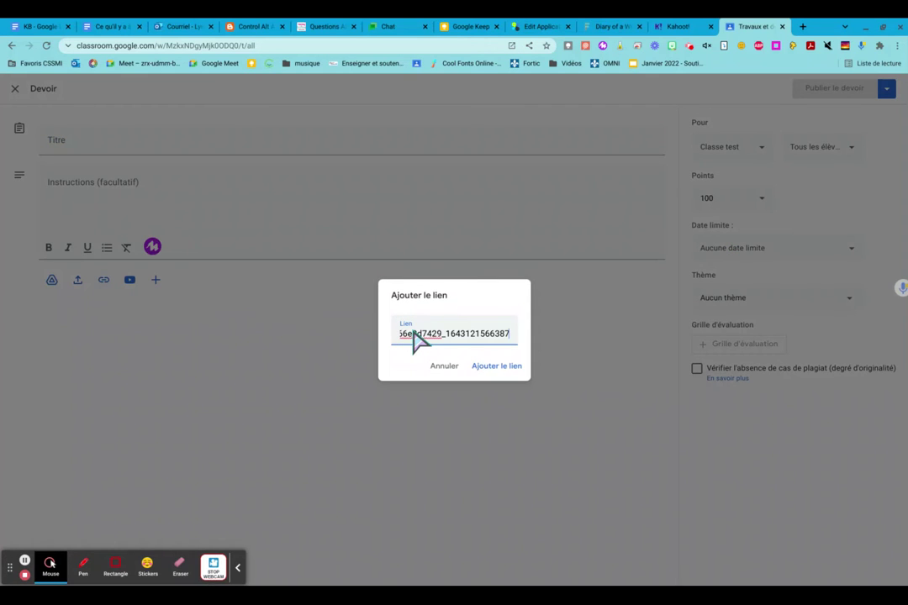
click(496, 368)
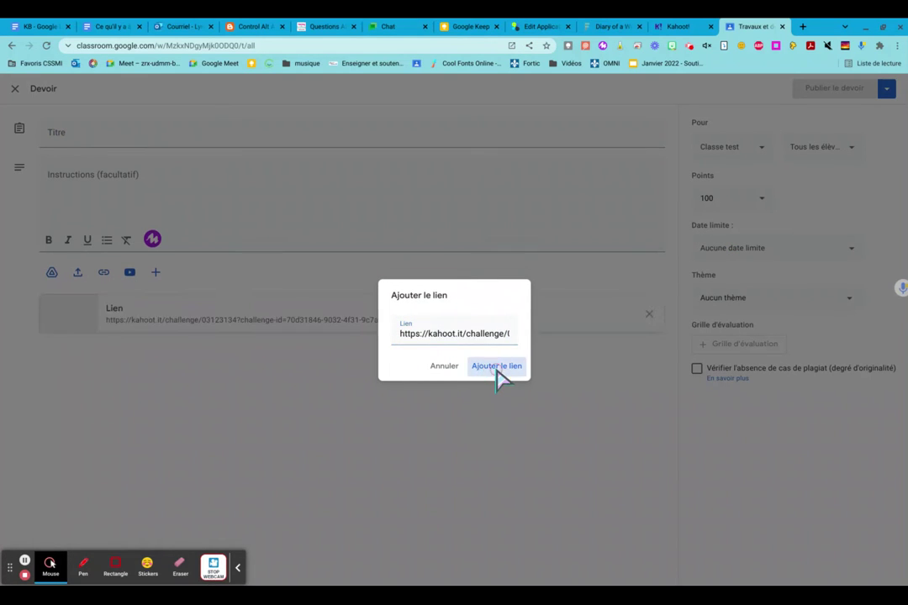
Title the assignment "devoir KAhoot" and publish it to the class.
click(84, 150)
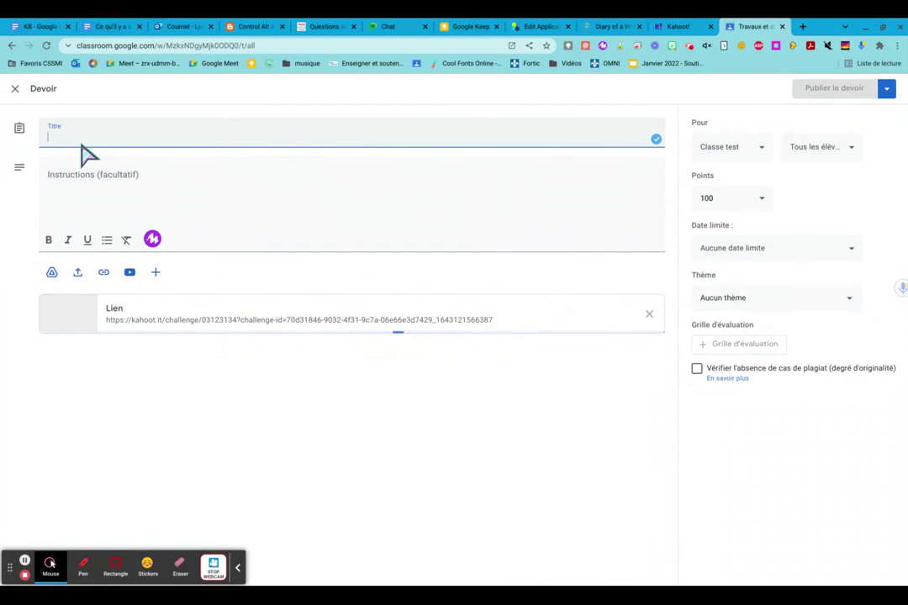
text(devoir KAhoot)
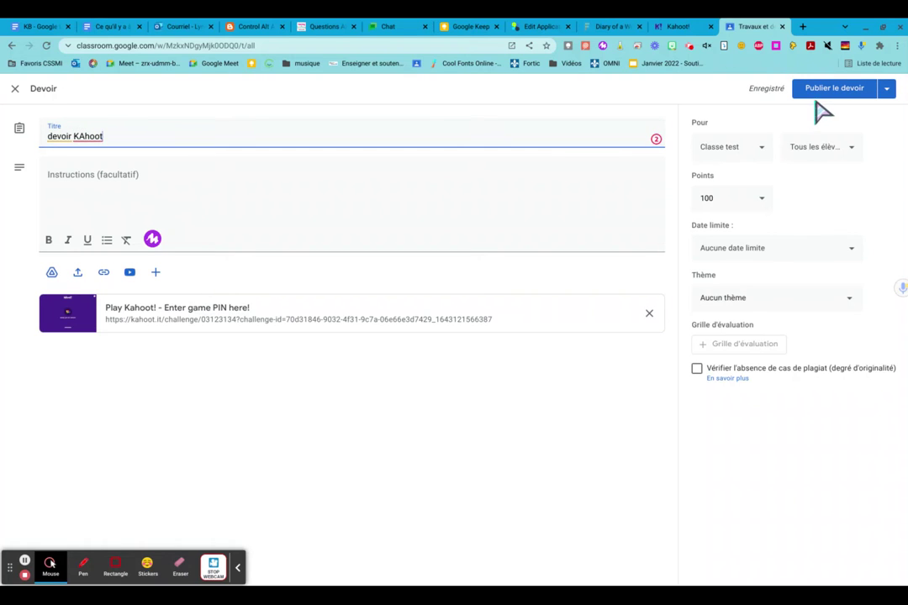
click(845, 92)
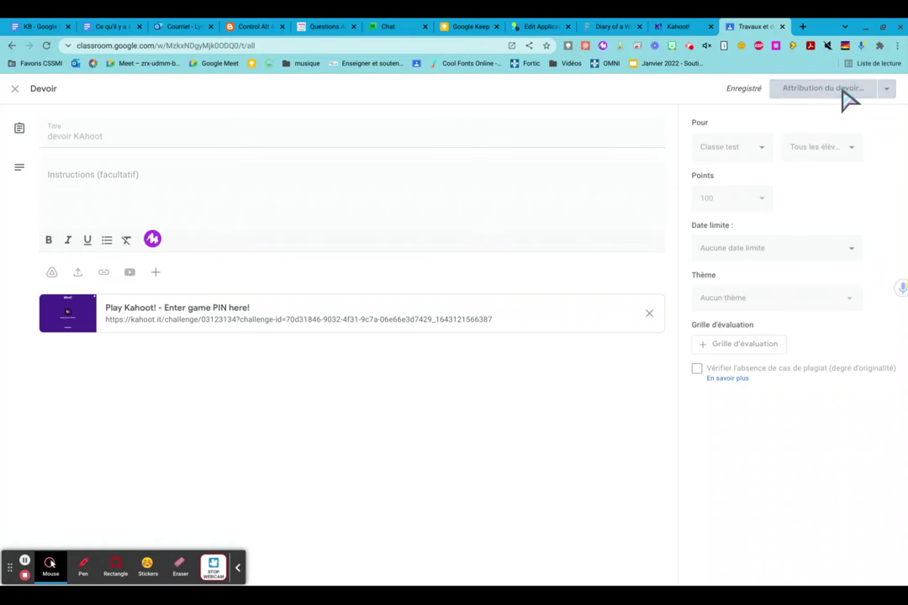
Return to the Kahoot report and share the assigned game to Google Classroom, choosing Classe test as the course.
click(687, 28)
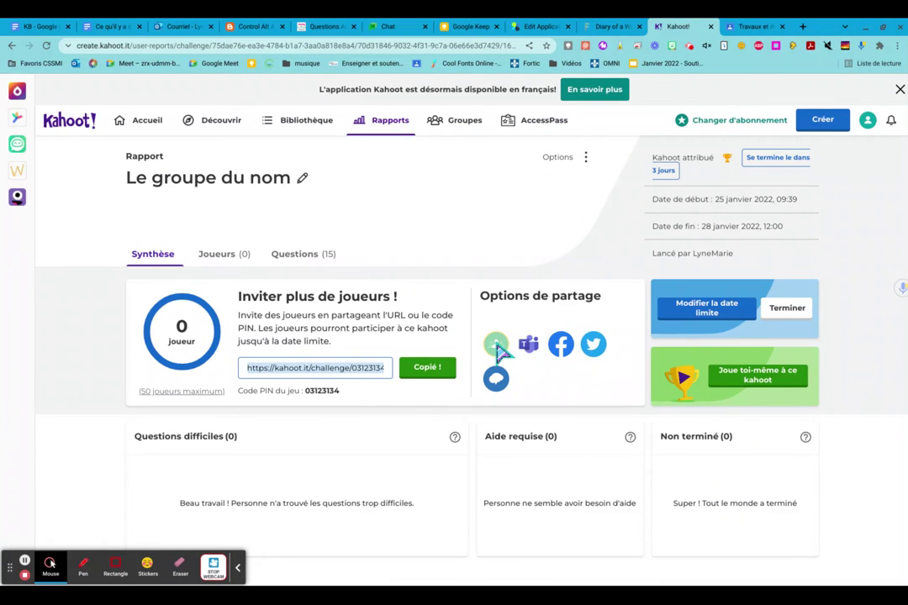
click(497, 346)
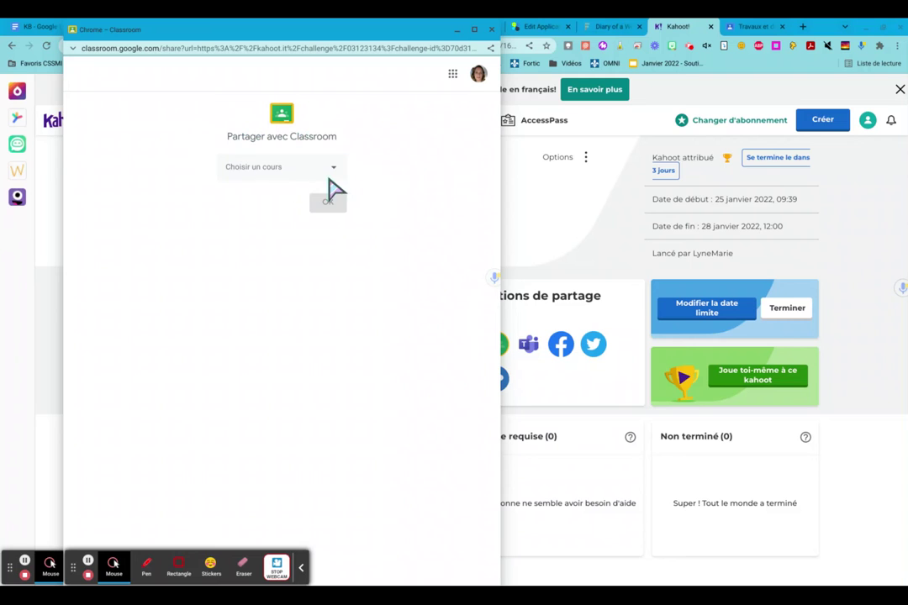
click(331, 169)
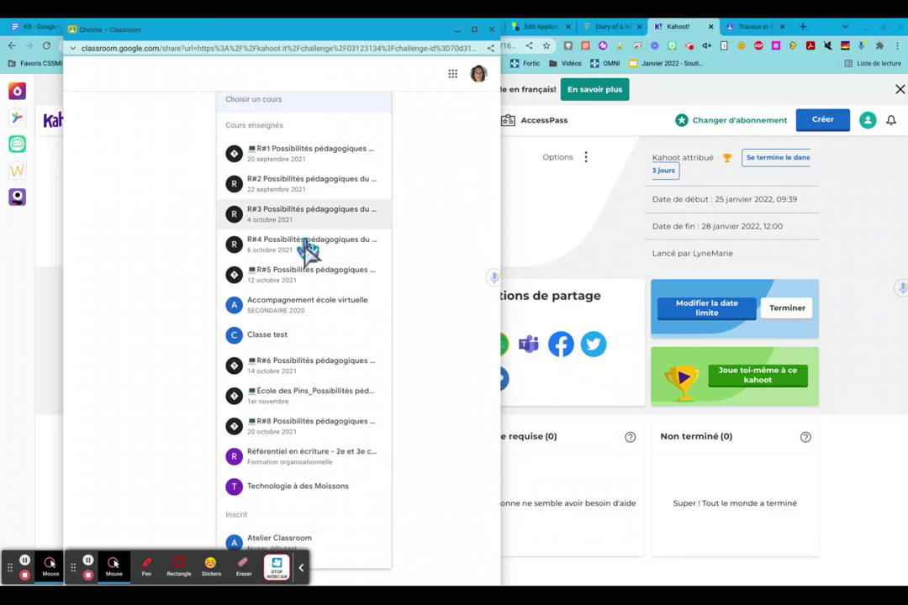
click(276, 336)
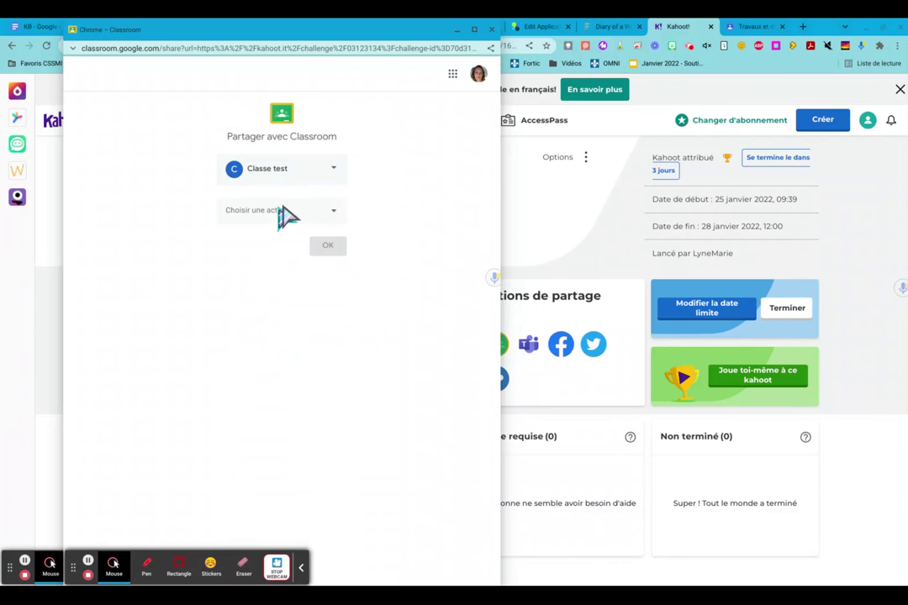
Choose Élaborer un devoir for the shared kahoot, title the assignment "devoir-Kahoot" and publish it.
click(339, 210)
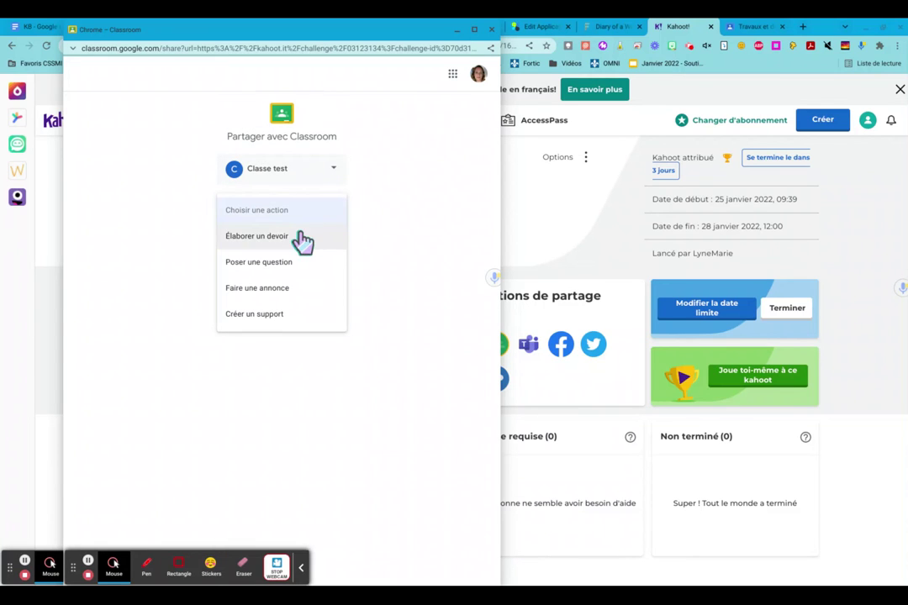
click(301, 236)
click(322, 248)
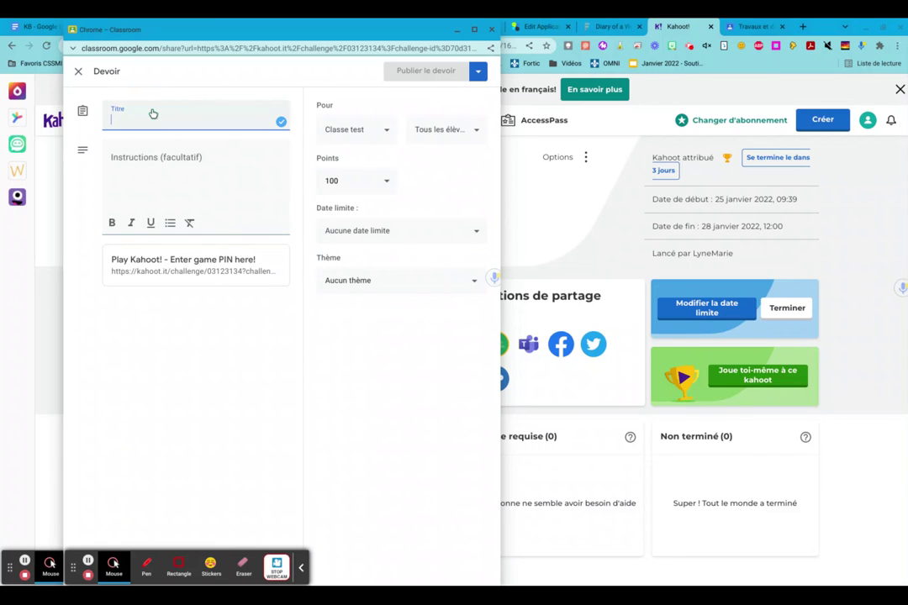
text(devoir-Kahoot)
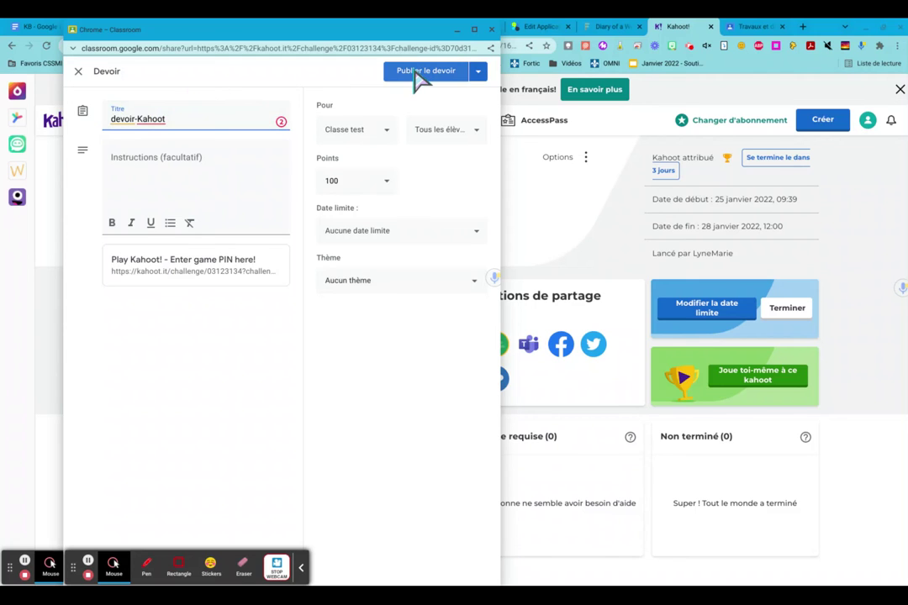
click(418, 74)
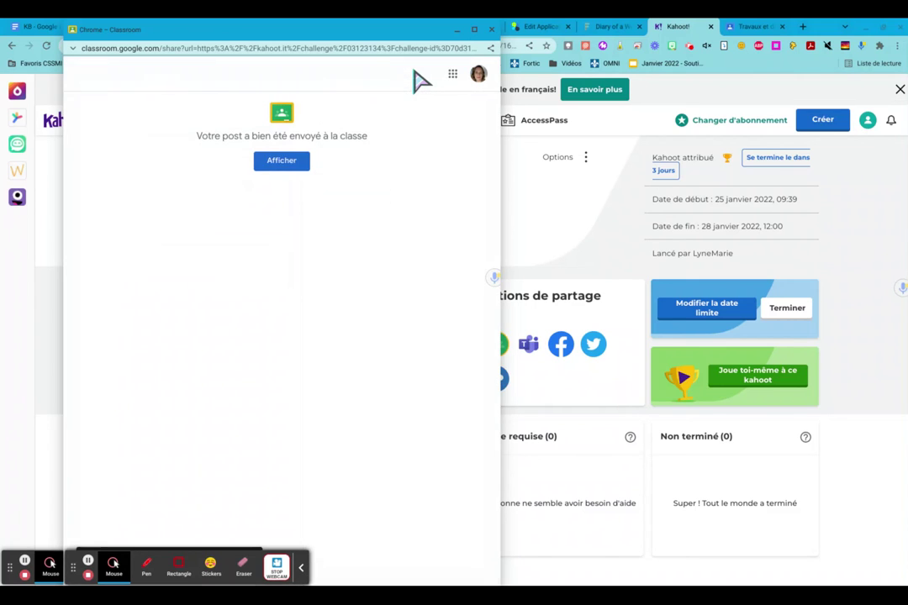
Open the published devoir-Kahoot assignment in the Classe test coursework and follow its attached Kahoot link.
click(304, 165)
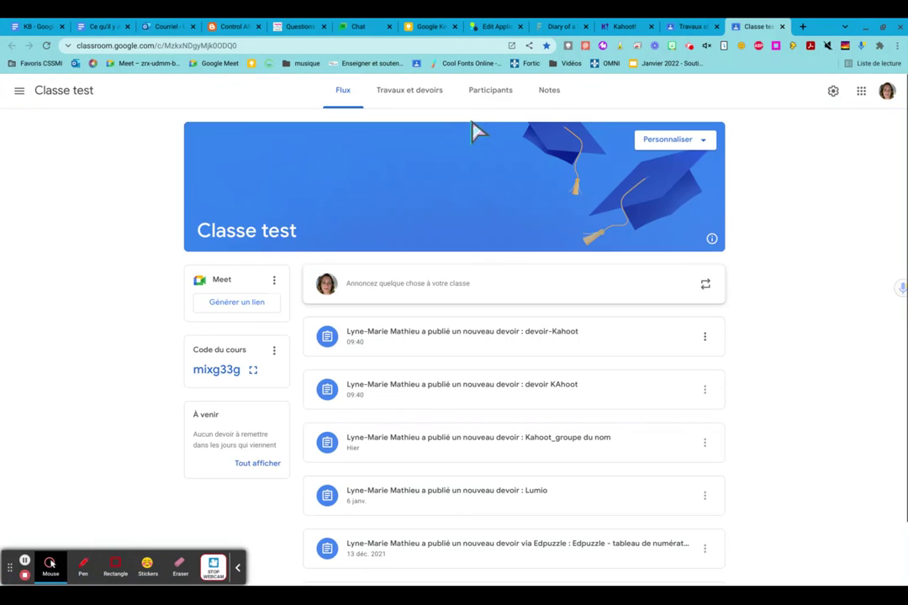
click(408, 94)
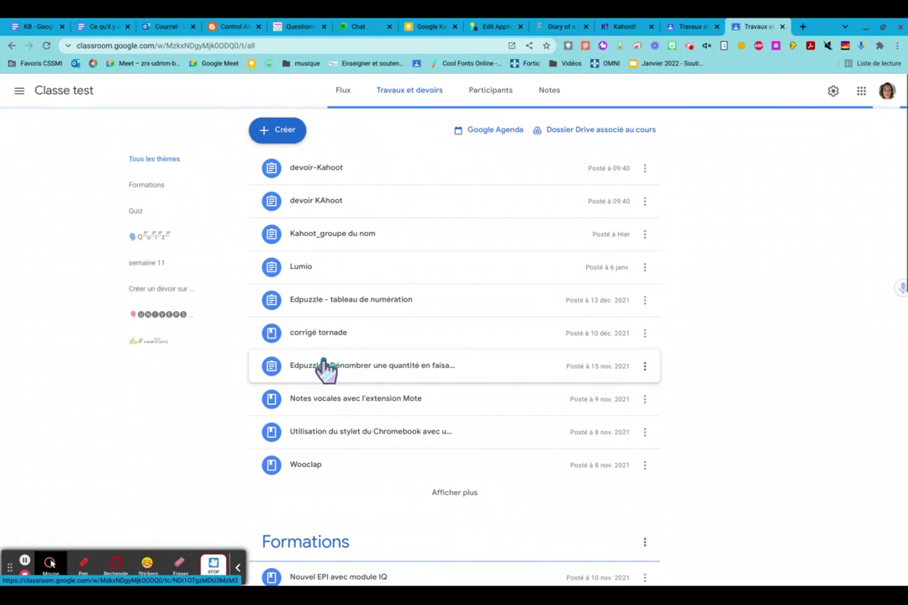
click(336, 181)
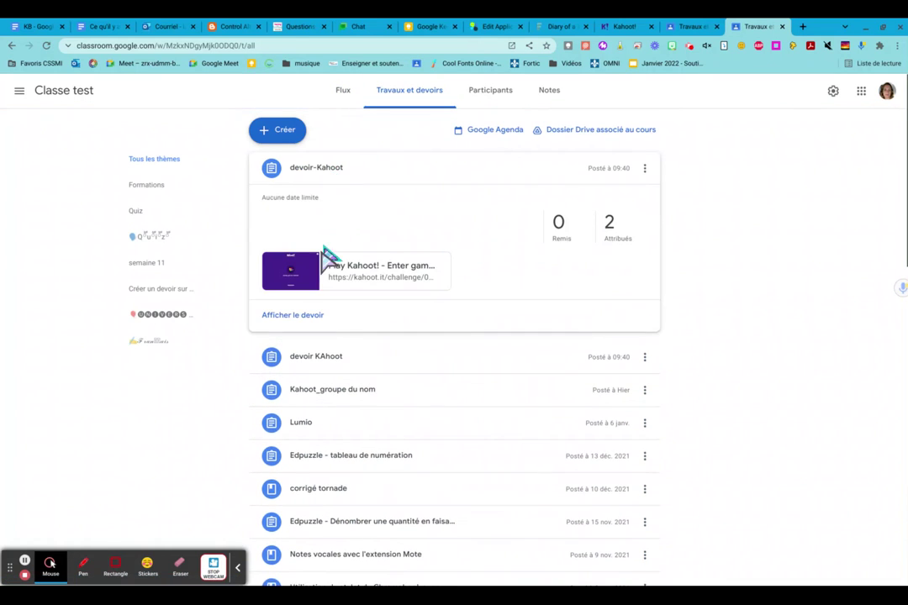
click(308, 268)
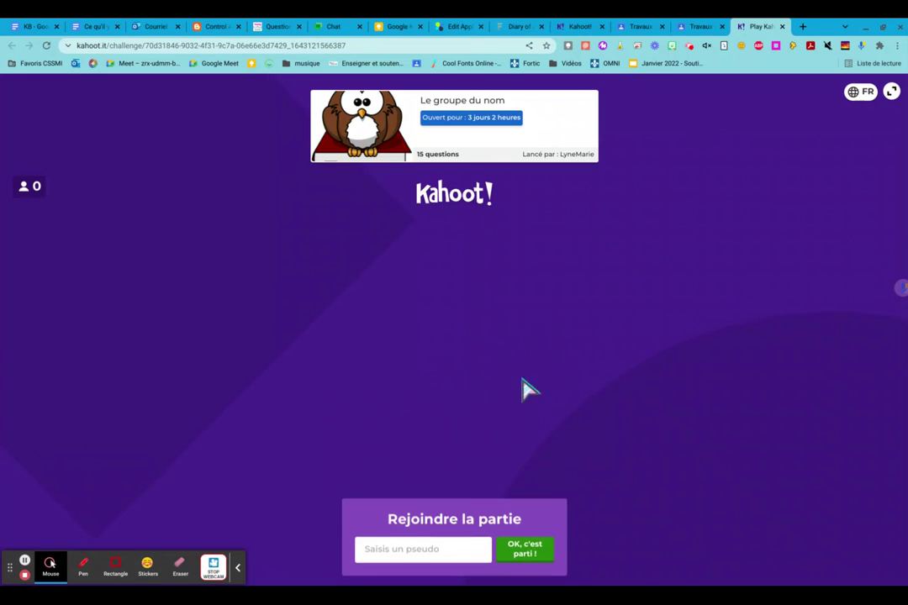
Join the Le groupe du nom game with the player's first name as nickname and answer the first question with Nom commun.
click(439, 544)
text(Lyne-Mari)
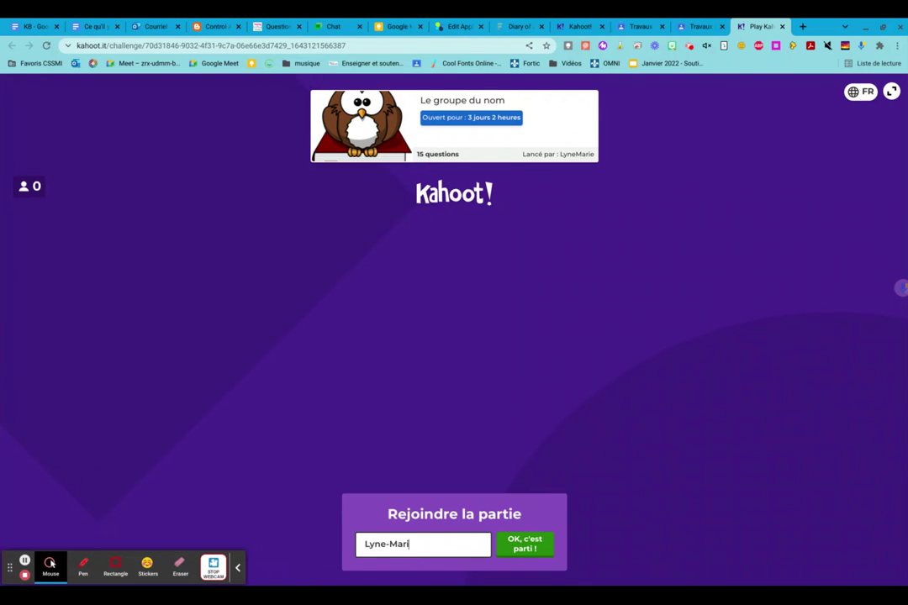
text(e)
click(521, 544)
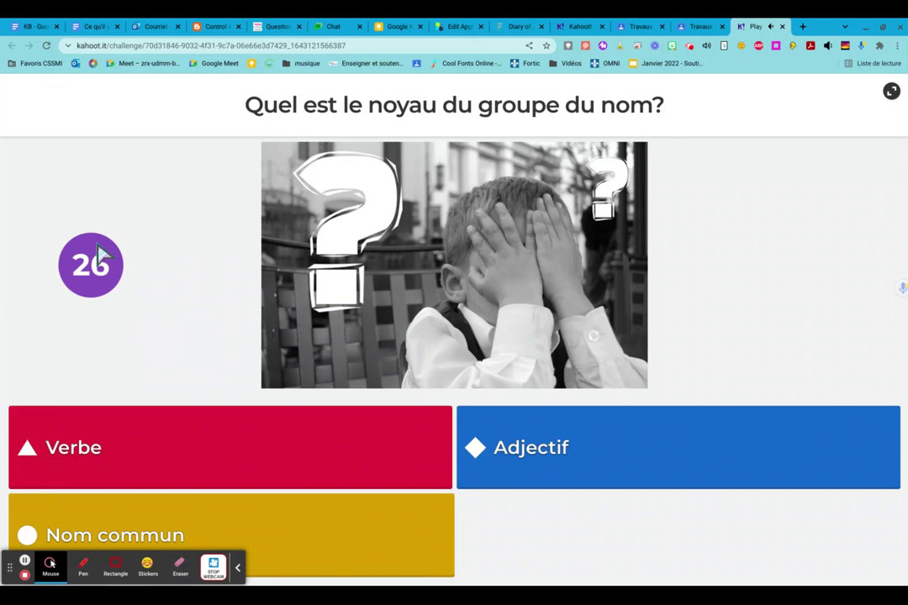
click(346, 548)
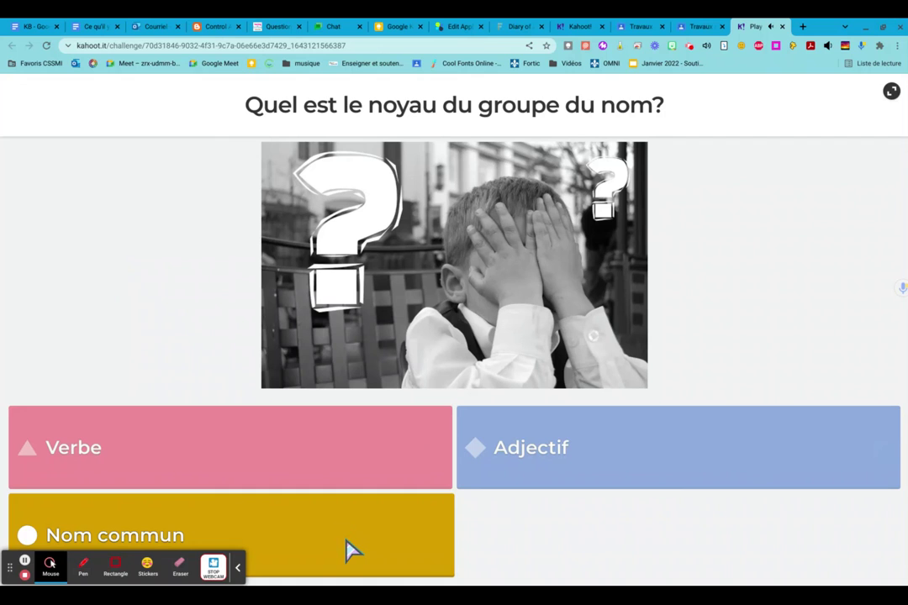
mouse_move(296, 584)
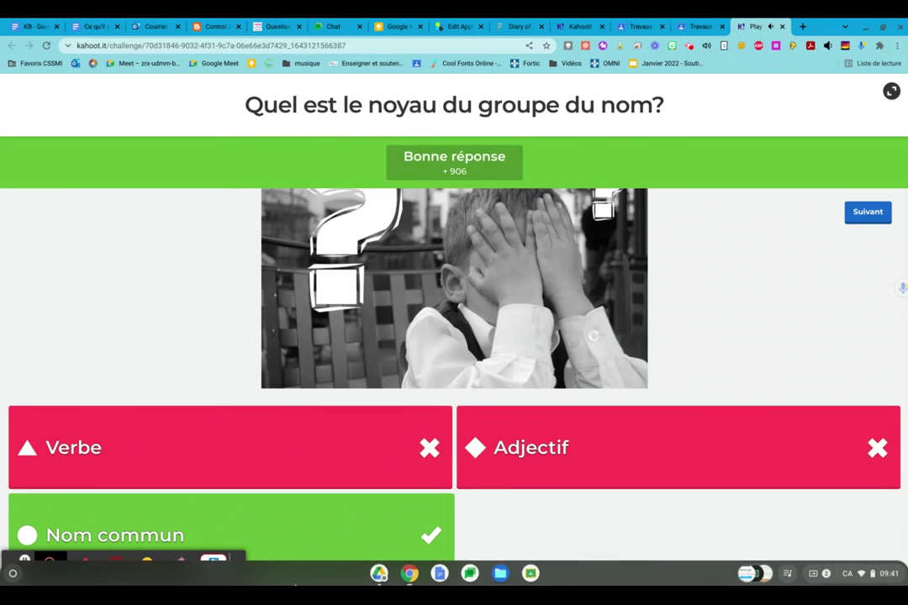